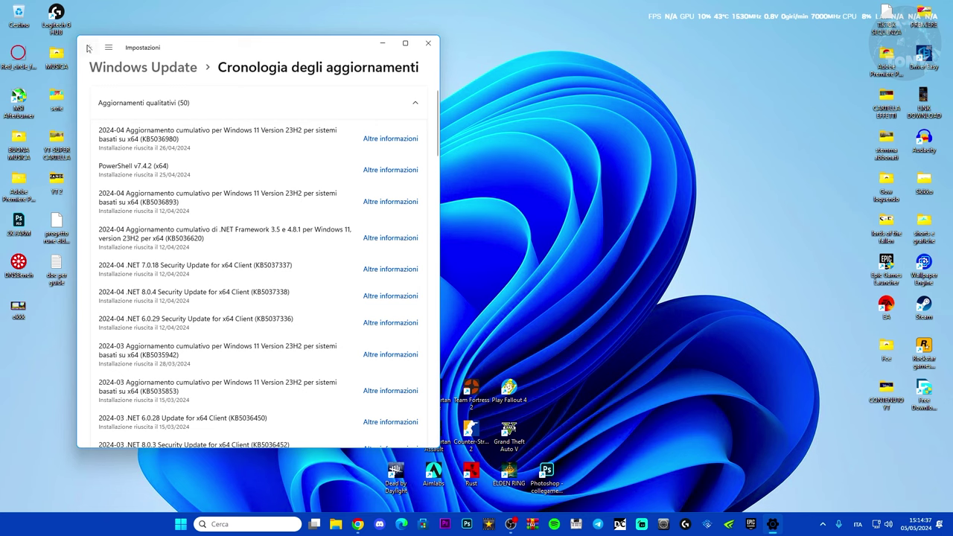
- Copy the KB number of the latest 2024-04 Windows 11 23H2 cumulative update from the Windows Update history
left_click(143, 67)
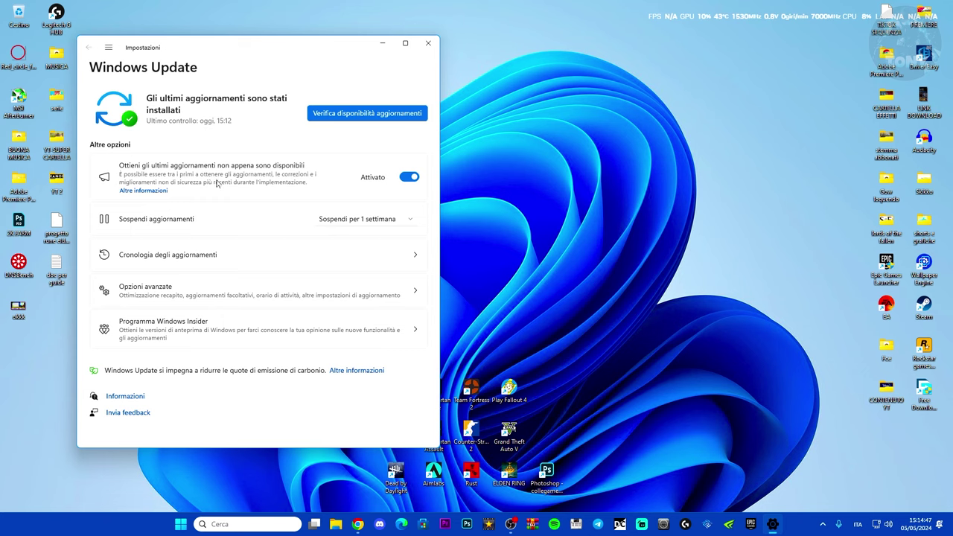
left_click(200, 255)
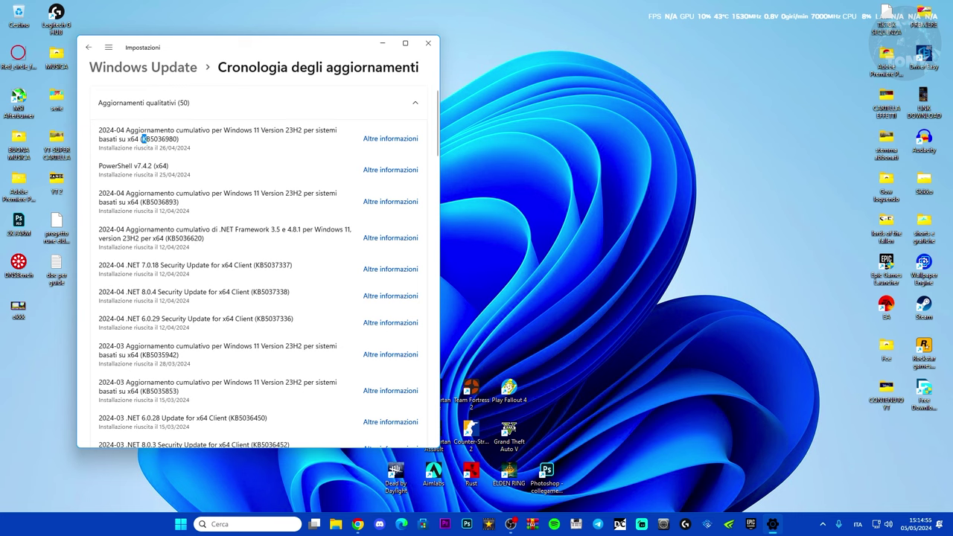
left_click_drag(141, 138, 174, 140)
right_click(176, 139)
left_click(195, 165)
- Switch to Chrome and paste KB5036980 into the Microsoft Update Catalog search field
left_click(358, 523)
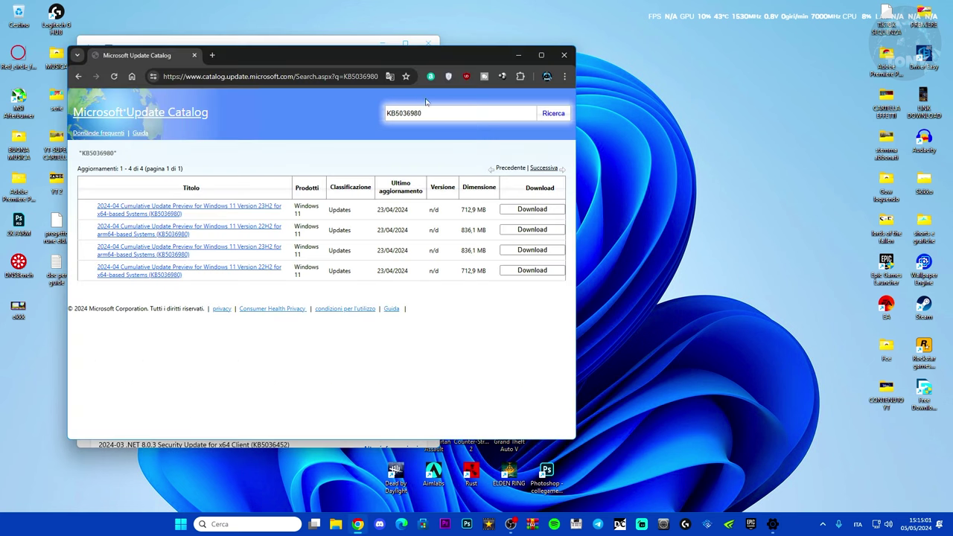
double_click(402, 113)
right_click(403, 116)
left_click(432, 176)
- Search Windows for "servizi", open the Servizi console and display the properties of the Windows Update service
left_click(238, 524)
type("servizi")
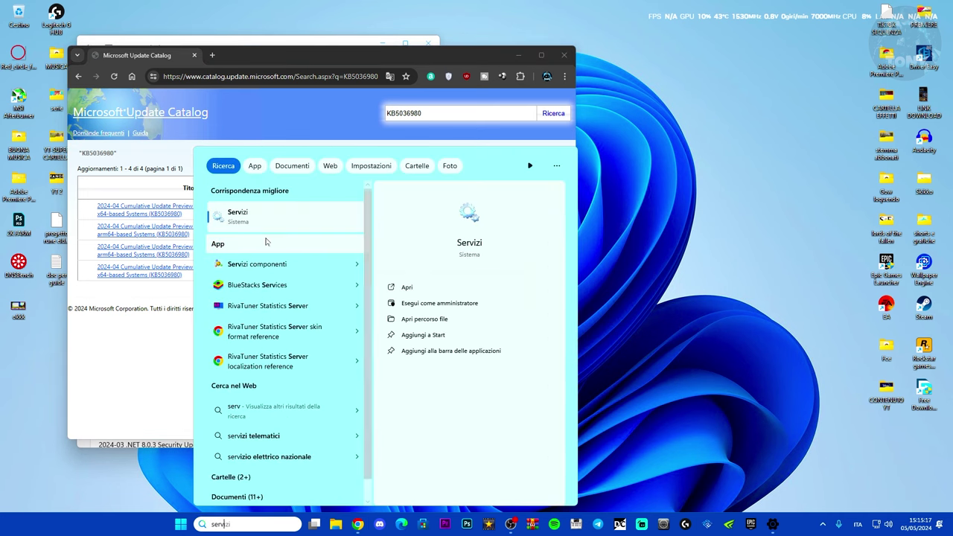
left_click(253, 228)
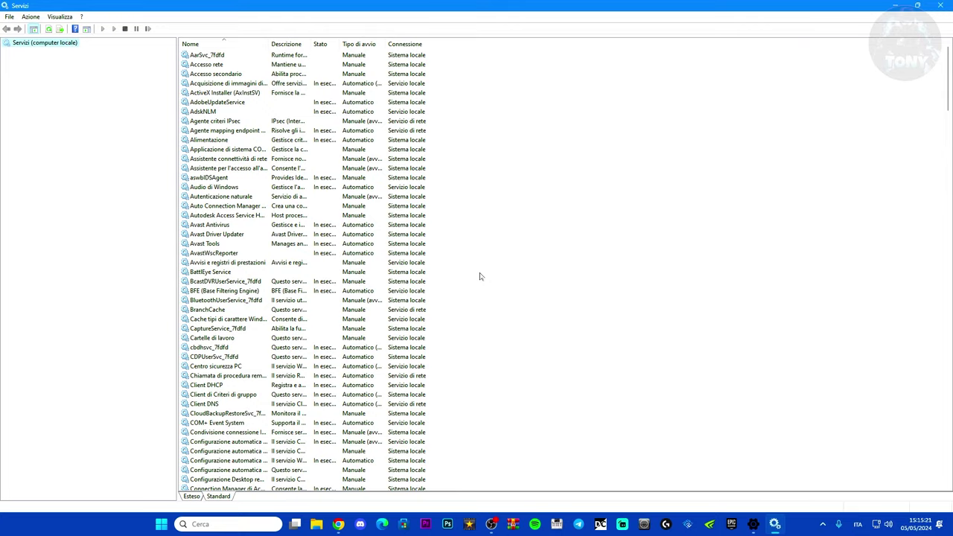
scroll(480, 277, "down", 20)
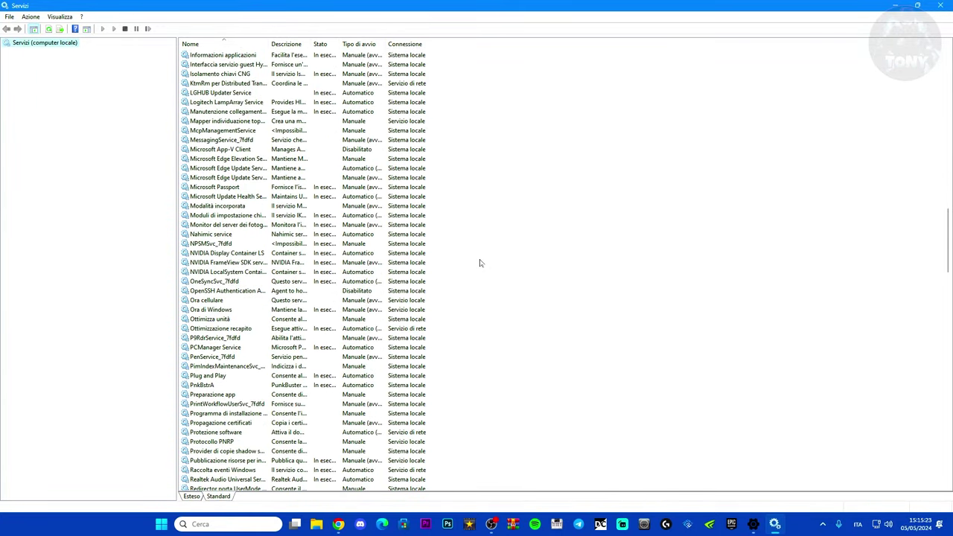
scroll(479, 263, "down", 20)
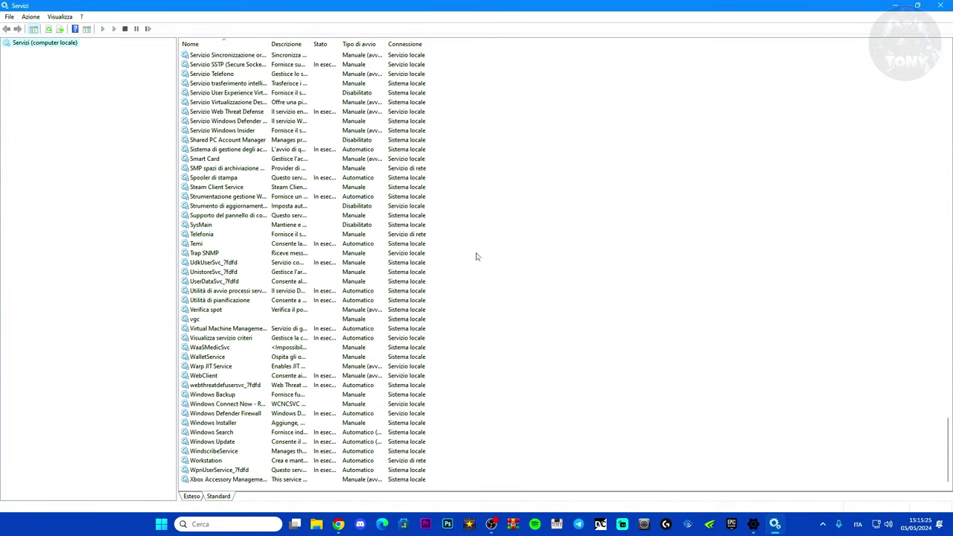
left_click(230, 433)
left_click(252, 442)
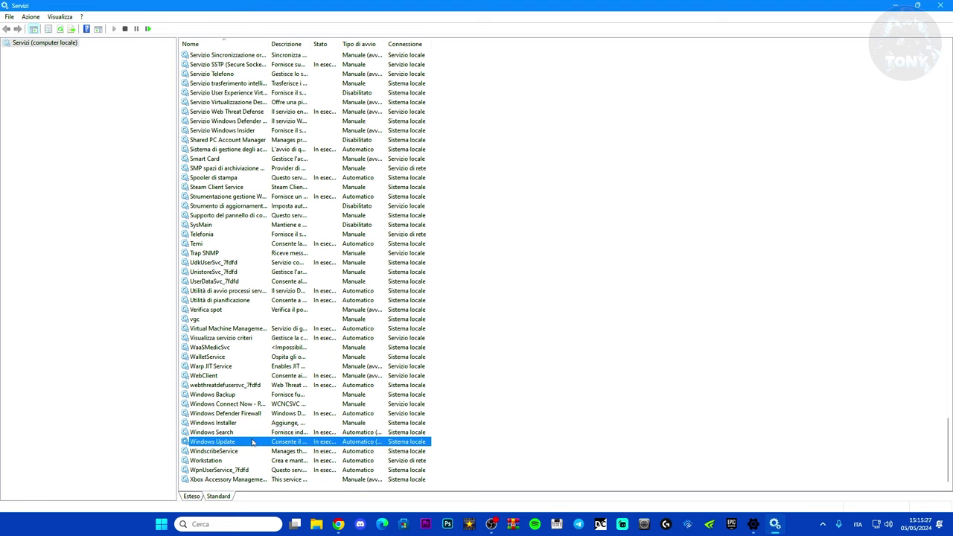
double_click(251, 442)
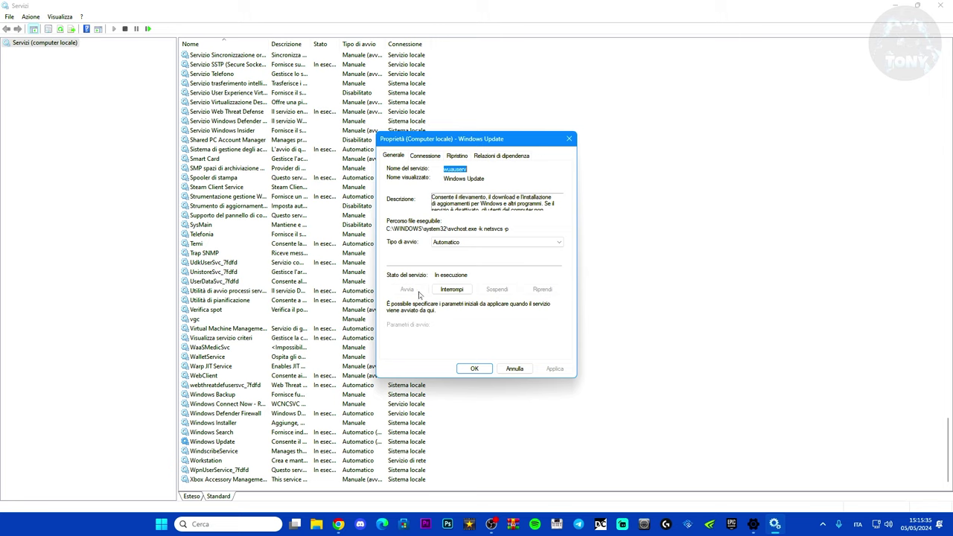
- Set the Windows Update service's startup type to Manuale, then apply and confirm the change
left_click(461, 244)
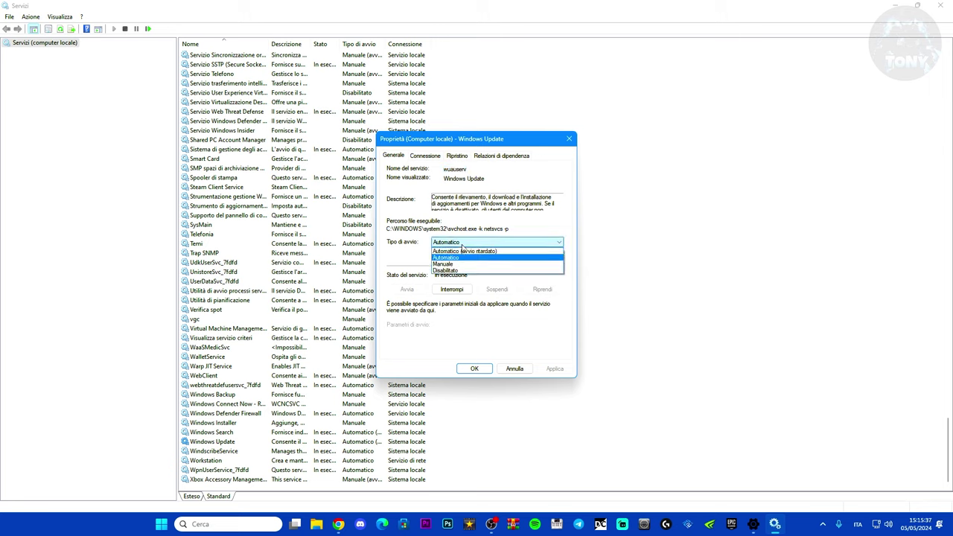
left_click(450, 266)
left_click(554, 369)
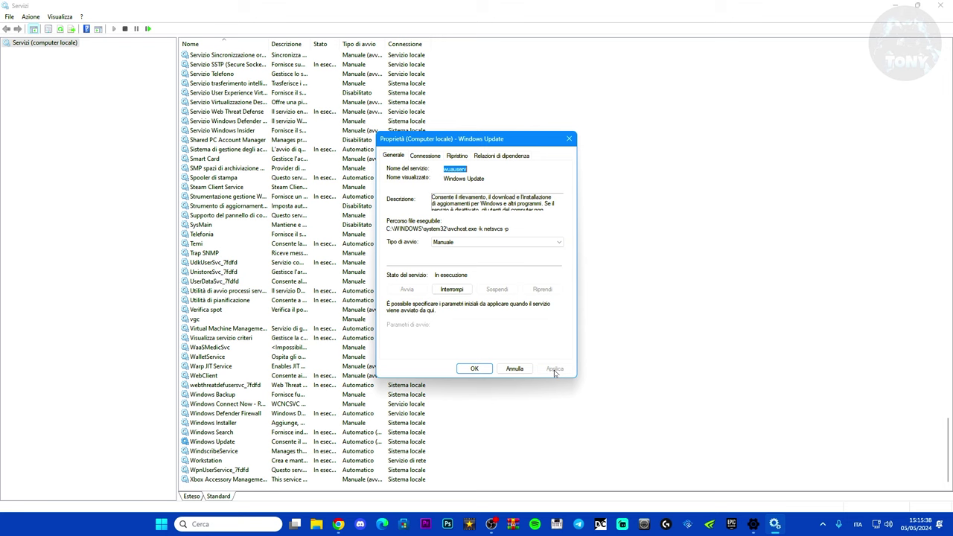
left_click(473, 369)
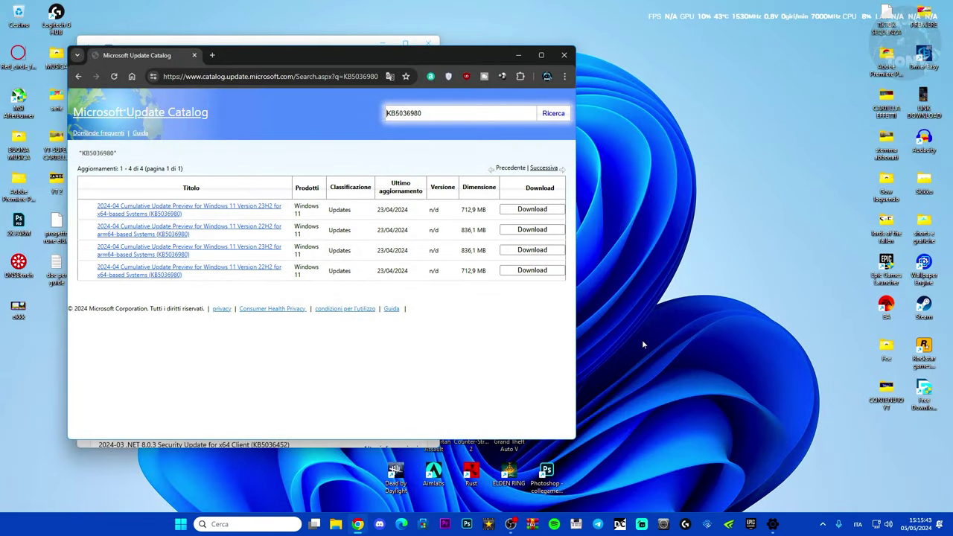
- Open File Explorer and go to Disco locale (C:) under Questo PC
left_click(337, 524)
left_click_drag(441, 76, 492, 39)
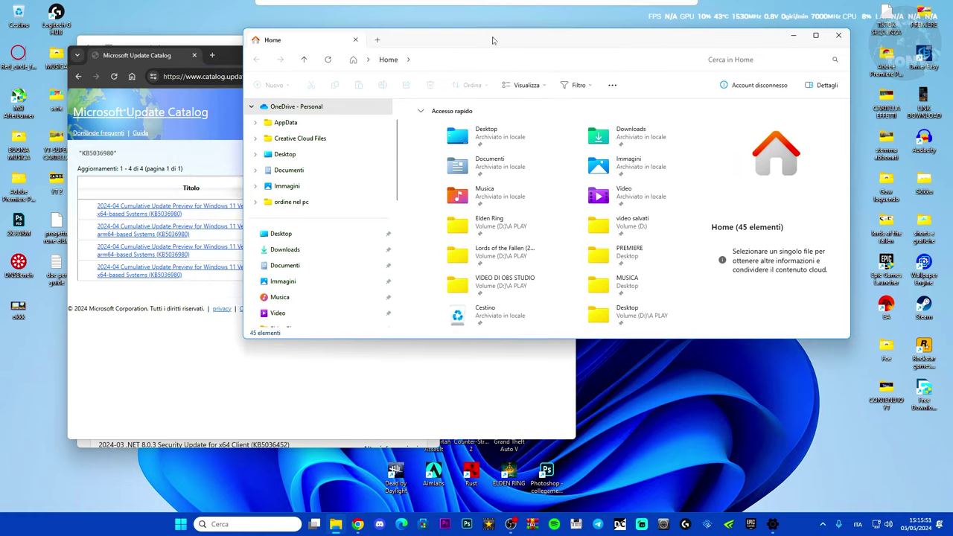
scroll(328, 230, "down", 5)
scroll(321, 231, "up", 1)
scroll(305, 234, "down", 1)
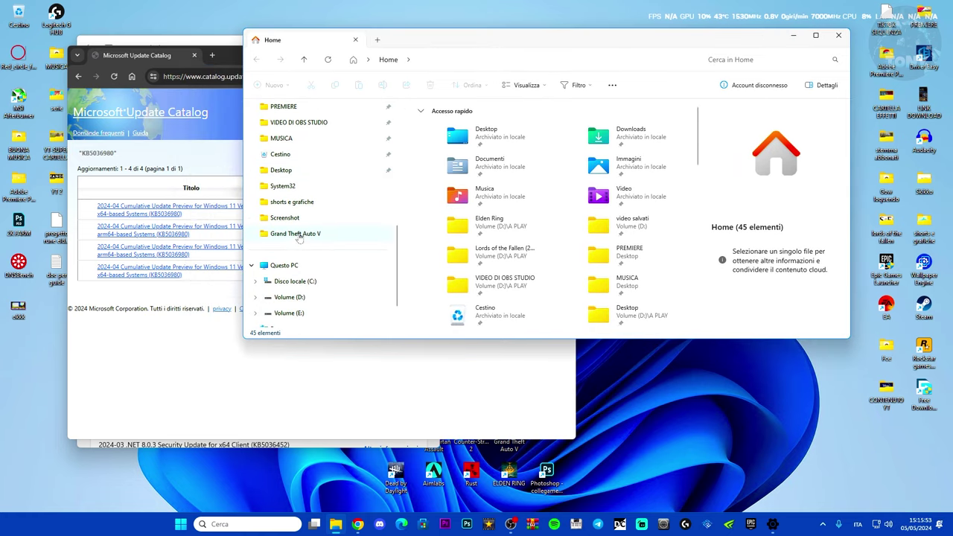
left_click(285, 265)
double_click(477, 132)
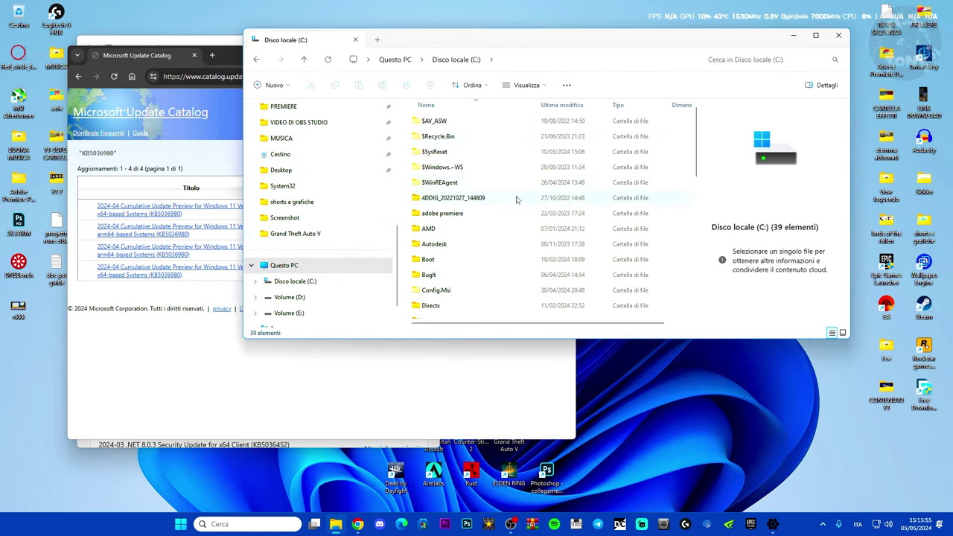
- Navigate from the C: drive to the Windows\SoftwareDistribution\Download folder
scroll(516, 200, "down", 5)
scroll(516, 200, "down", 3)
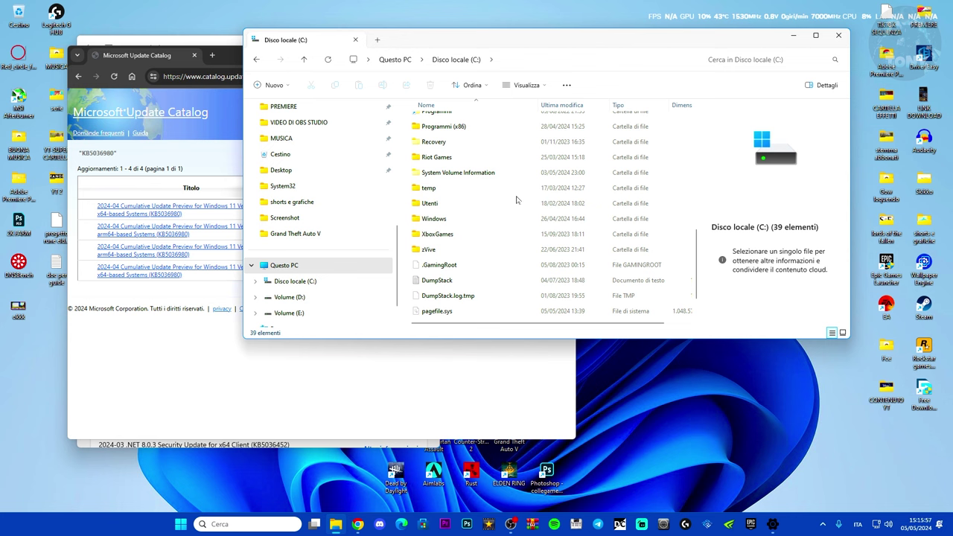
scroll(516, 200, "up", 3)
key("w")
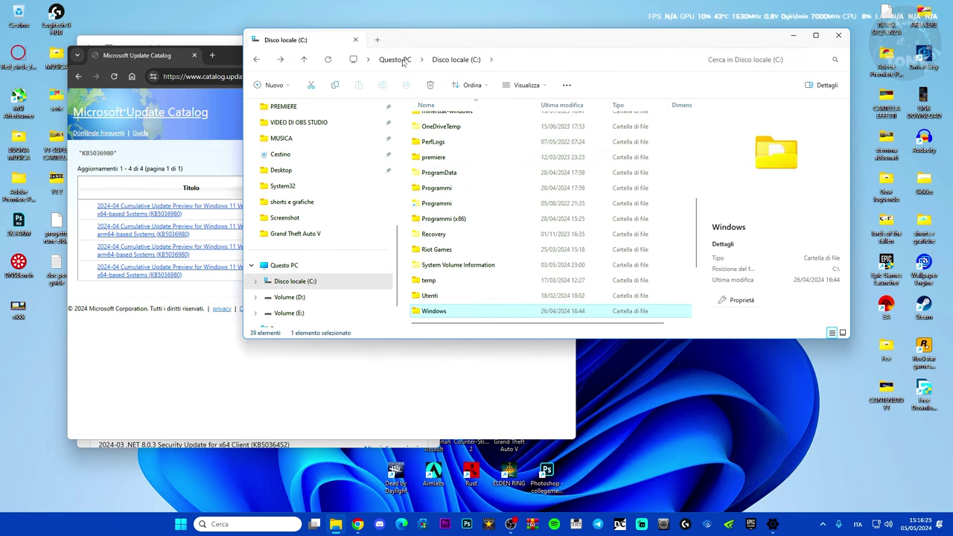
double_click(471, 312)
scroll(491, 203, "down", 10)
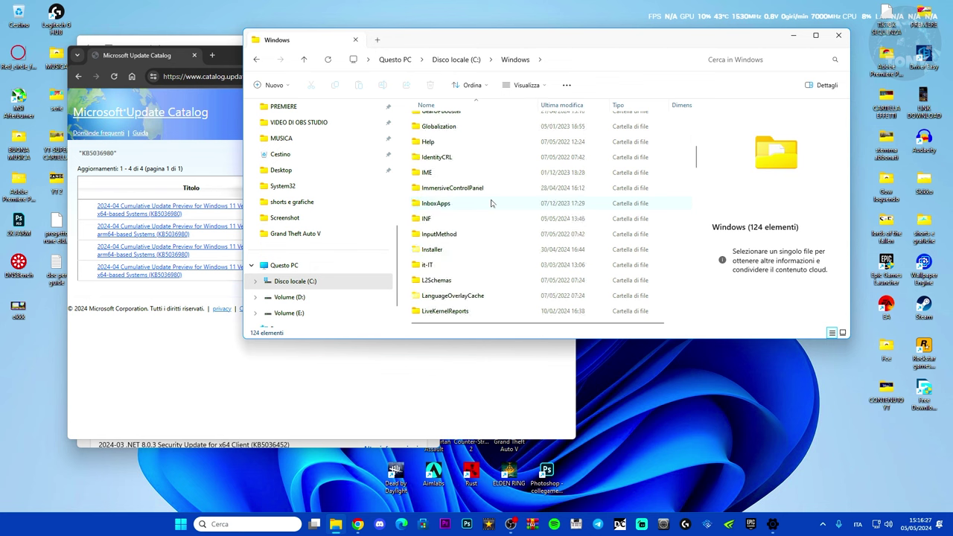
scroll(491, 203, "down", 10)
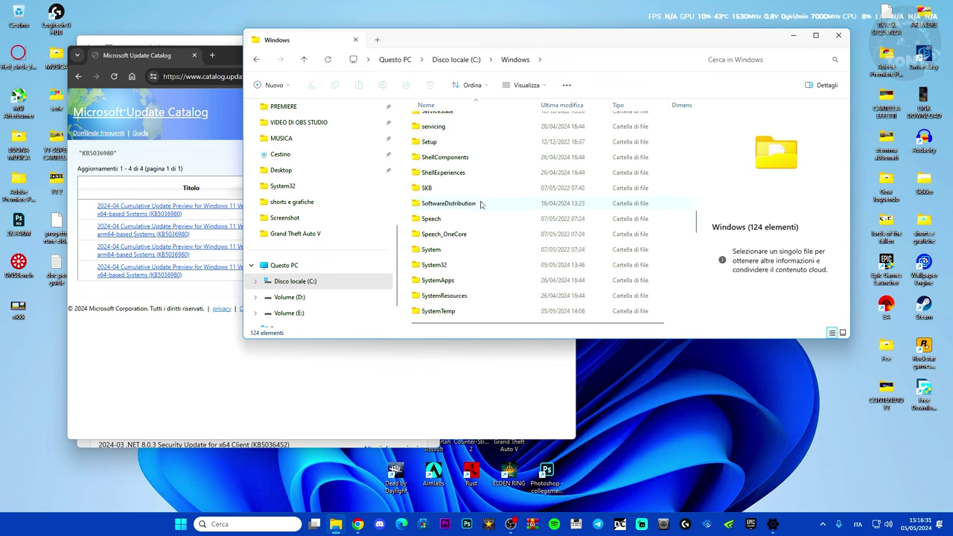
left_click(496, 211)
double_click(496, 211)
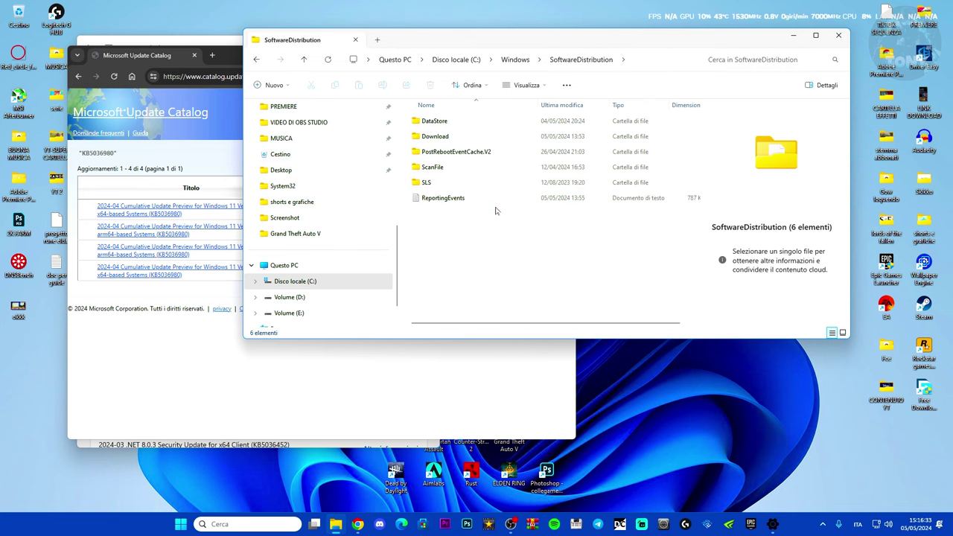
double_click(458, 136)
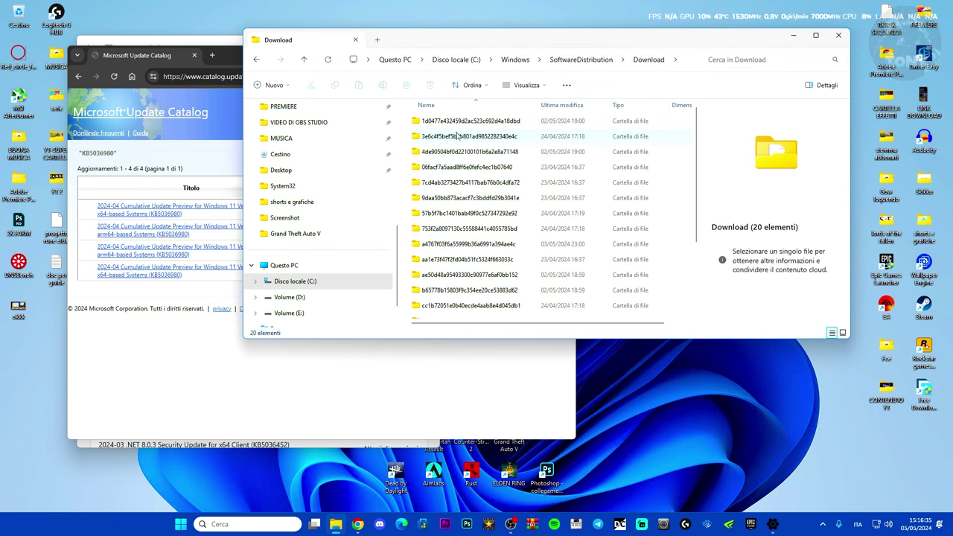
- Delete all items in the Download folder, granting administrator permission for every item, and close File Explorer
left_click_drag(697, 117, 680, 79)
left_click_drag(406, 122, 656, 351)
key("Delete")
left_click(382, 205)
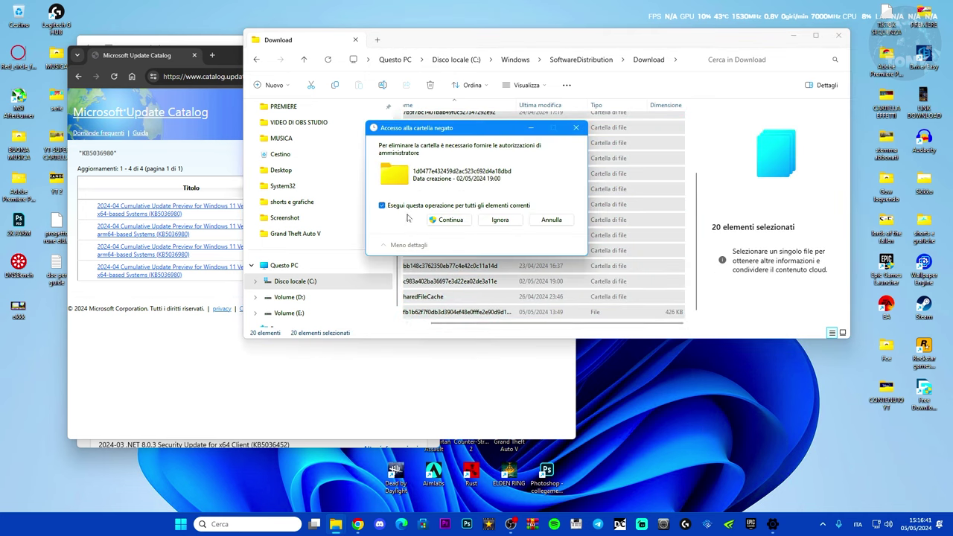
left_click(450, 221)
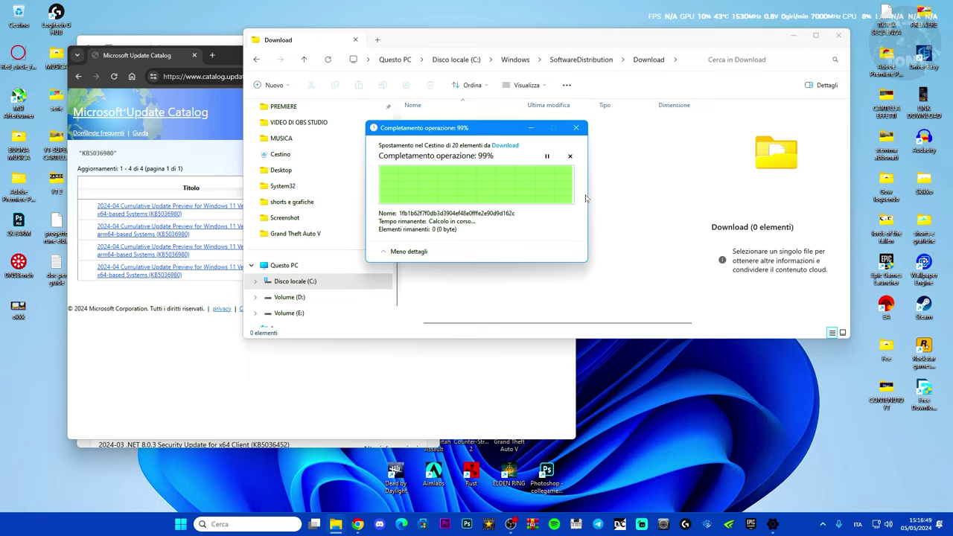
left_click(839, 35)
- Download the KB5036980 .msu package for Windows 11 23H2 x64 from the catalog and move its file to a free desktop area
left_click_drag(403, 55, 454, 32)
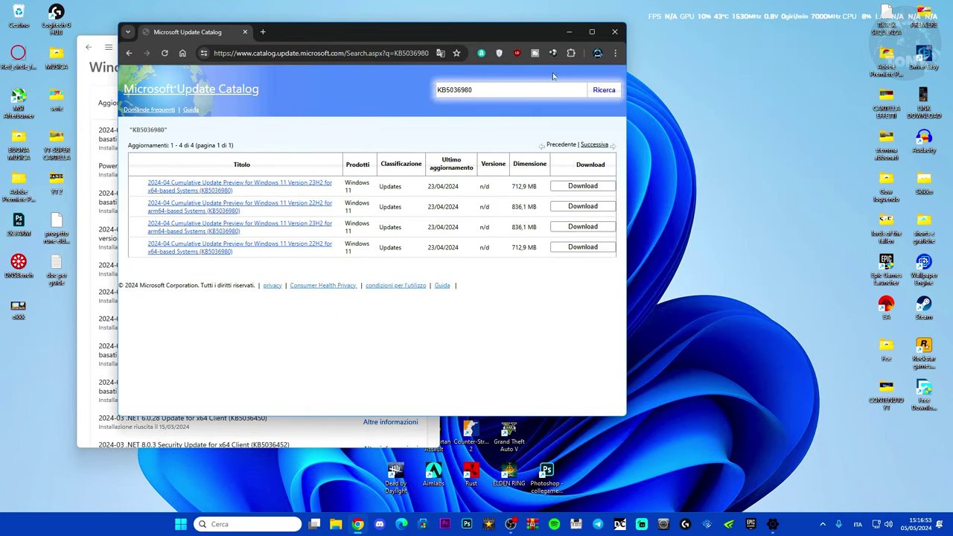
left_click(581, 186)
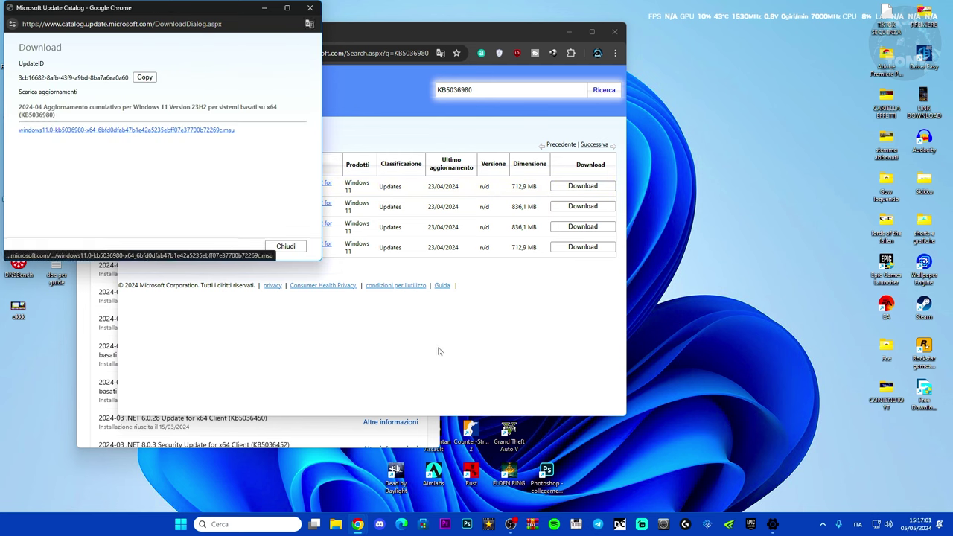
left_click(214, 132)
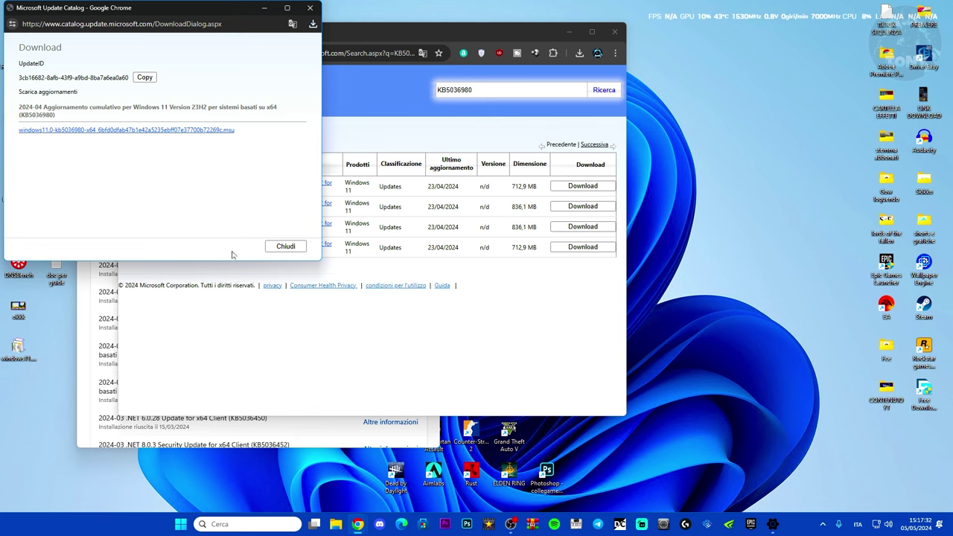
left_click_drag(13, 353, 735, 273)
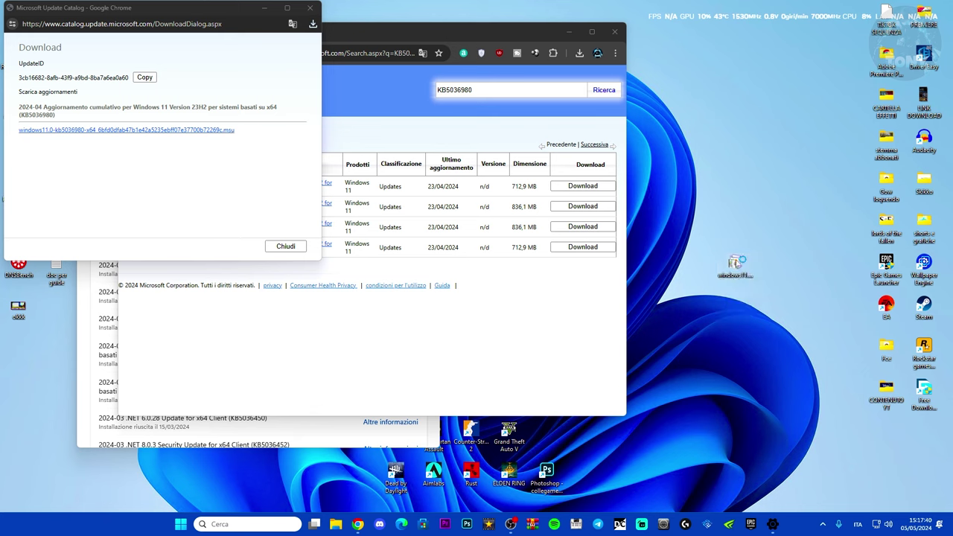
- Run the downloaded KB5036980 update installer from the desktop and dismiss its message
double_click(735, 264)
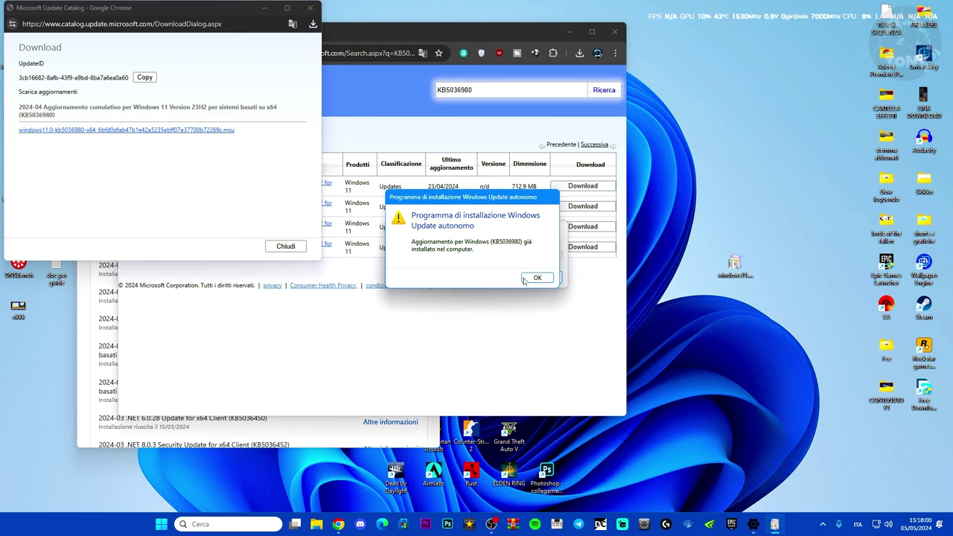
left_click_drag(499, 199, 287, 221)
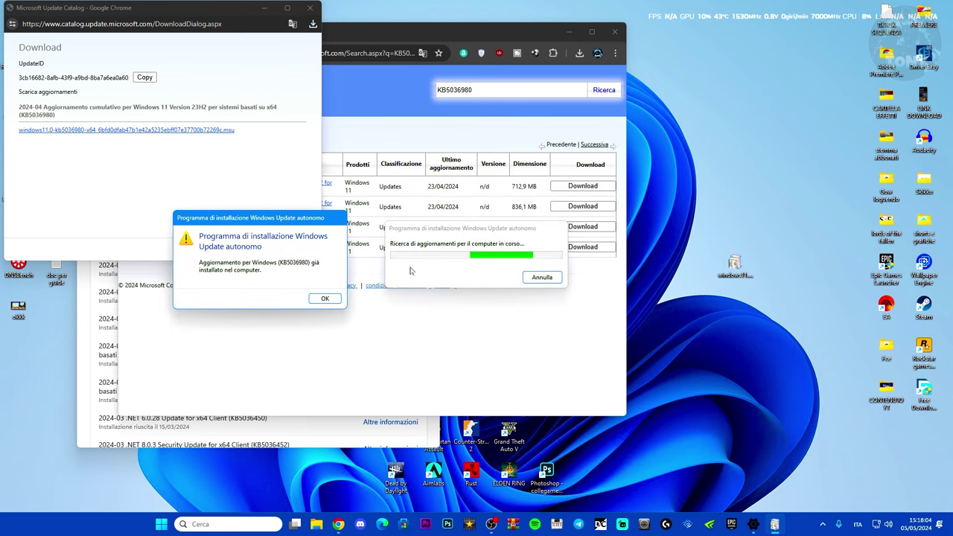
left_click(326, 299)
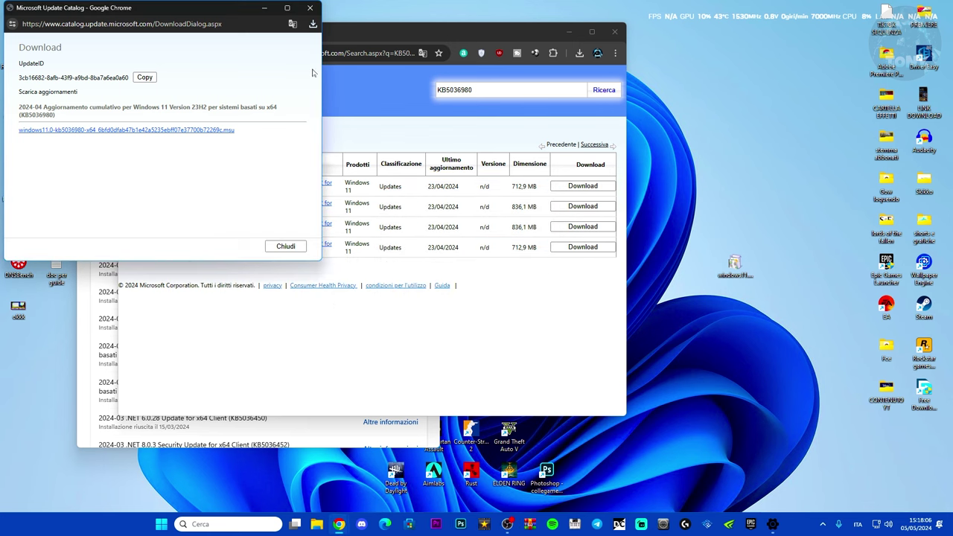
- Close the catalog's download window and minimize the Chrome and Impostazioni windows
left_click(309, 8)
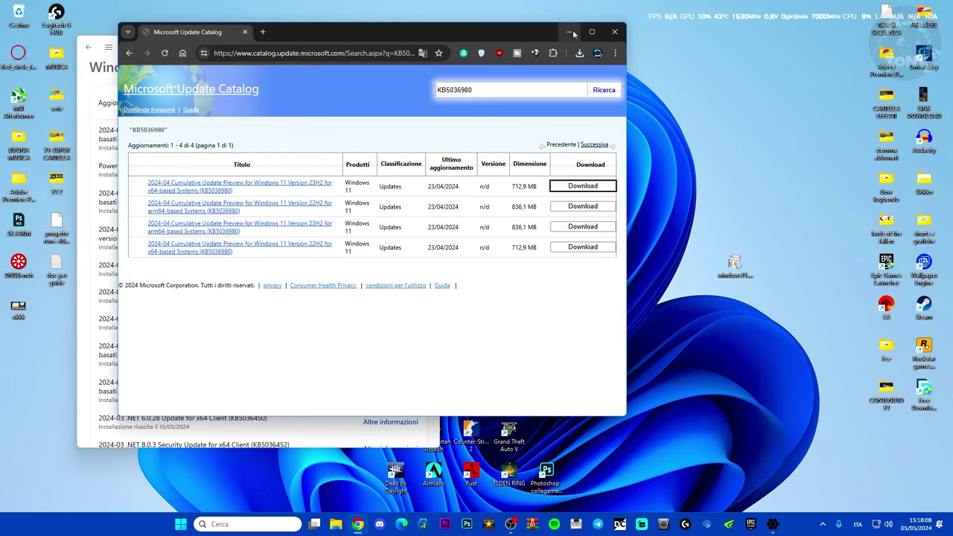
left_click(568, 32)
left_click(384, 45)
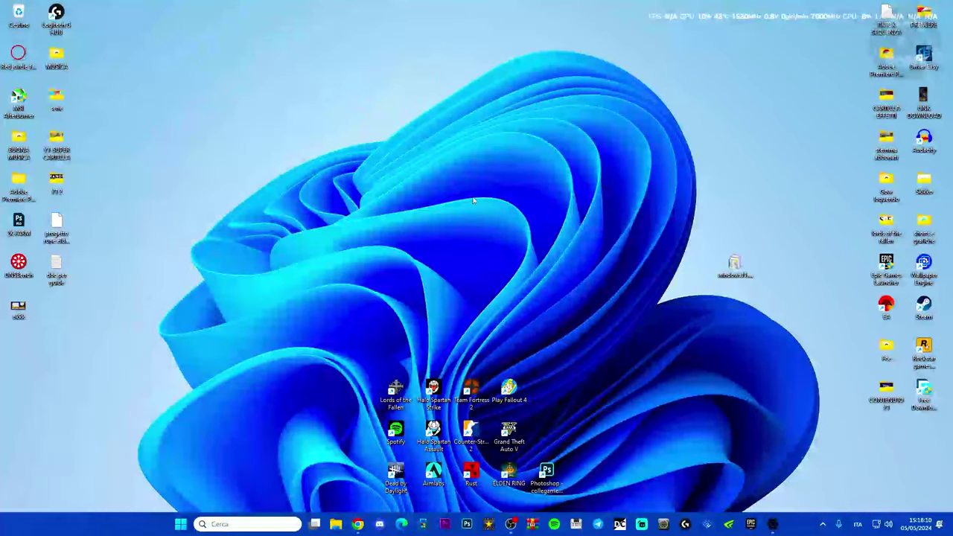